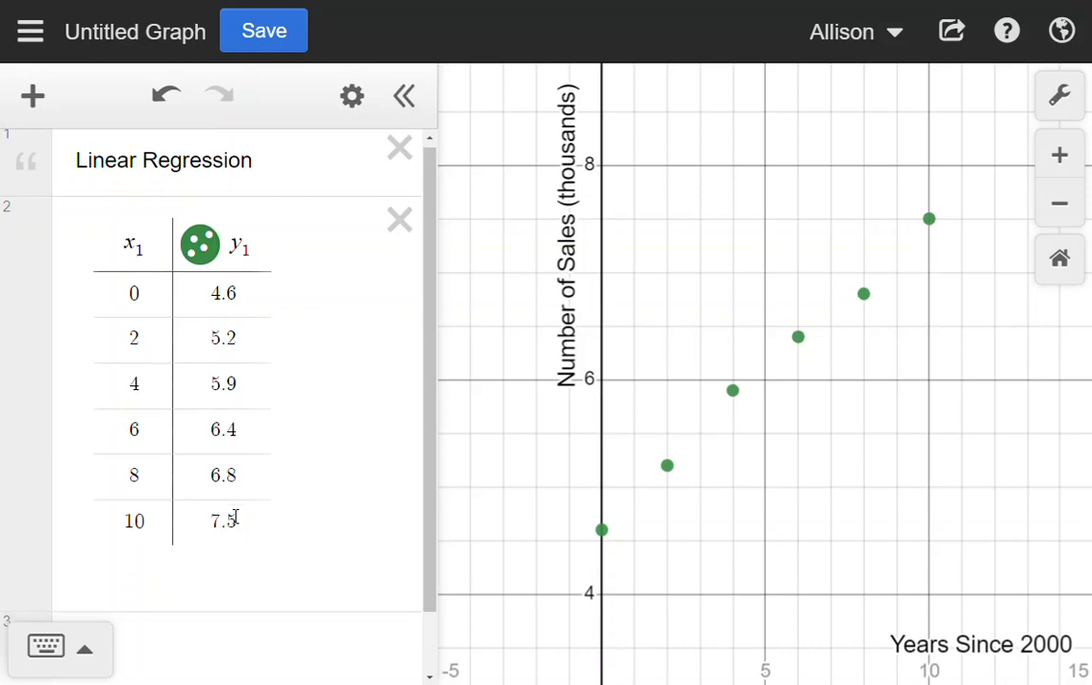
# - Enter the equation y = mx + b in the empty expression line below the data table
pyautogui.scroll(-2, 238, 523)
pyautogui.click(257, 582)
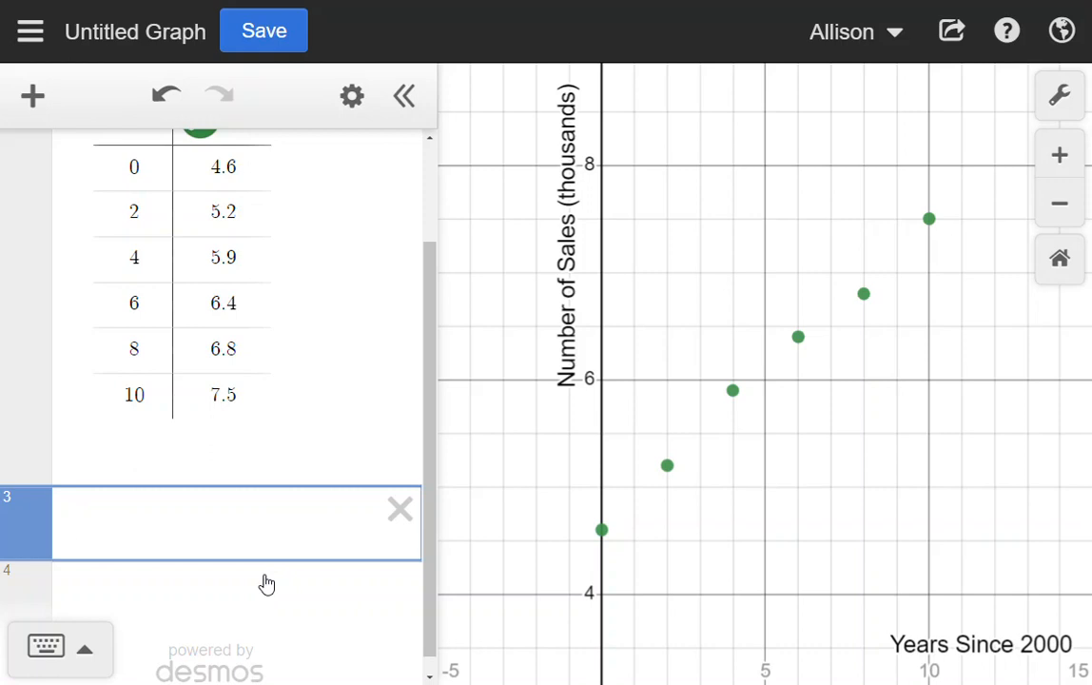
pyautogui.write('y = mx + n')
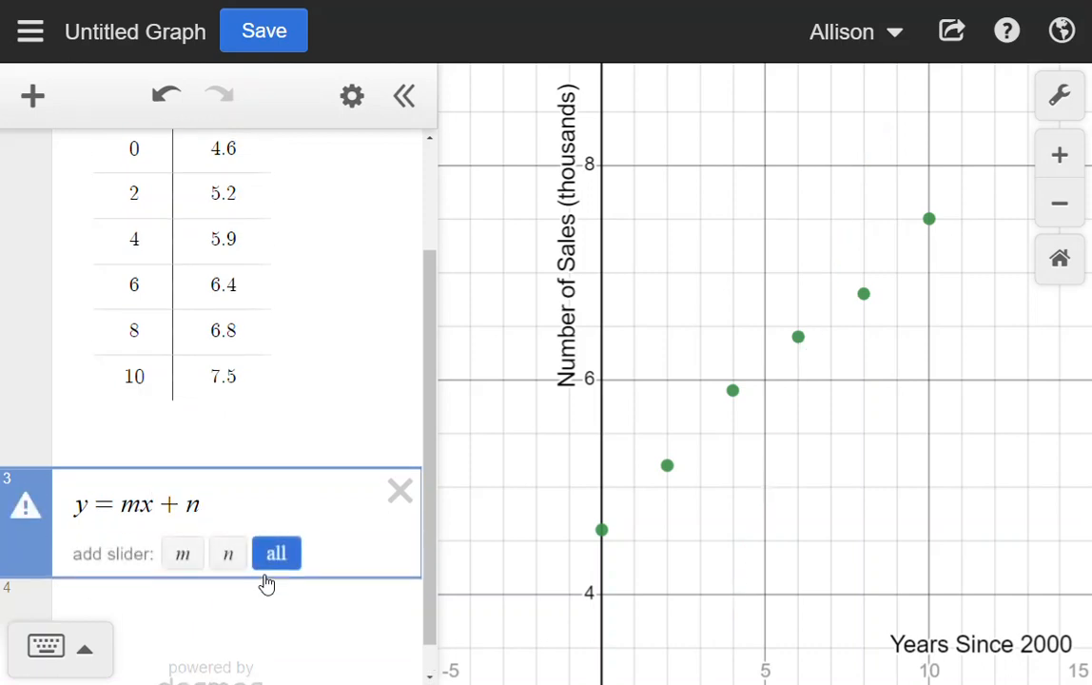
pyautogui.press('BackSpace')
pyautogui.write('b')
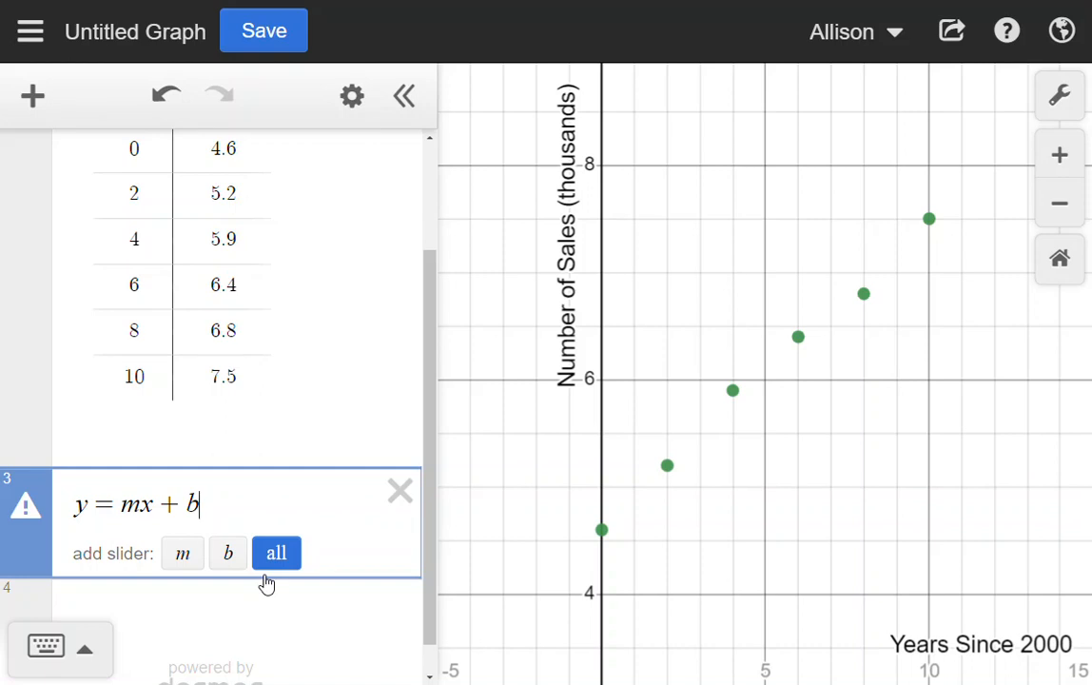
# - Replace the equals sign in y = mx + b with a tilde to make it a regression model
pyautogui.press('Left')
pyautogui.press('Left')
pyautogui.press('Left')
pyautogui.press('Left')
pyautogui.hotkey('shift', 'Left')
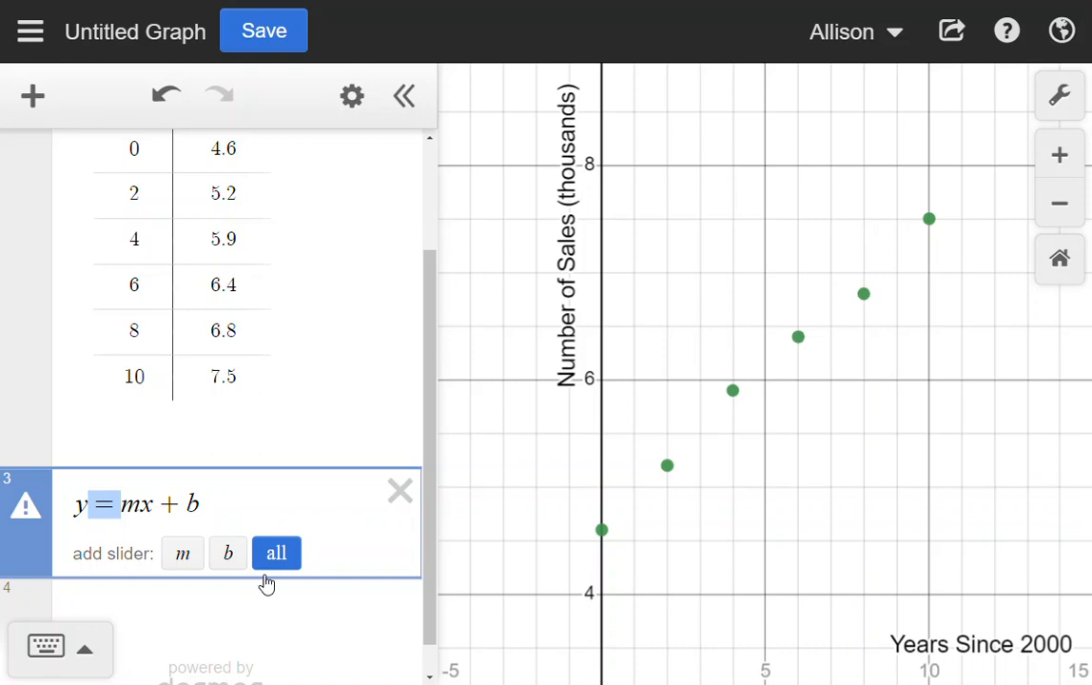
pyautogui.write('~')
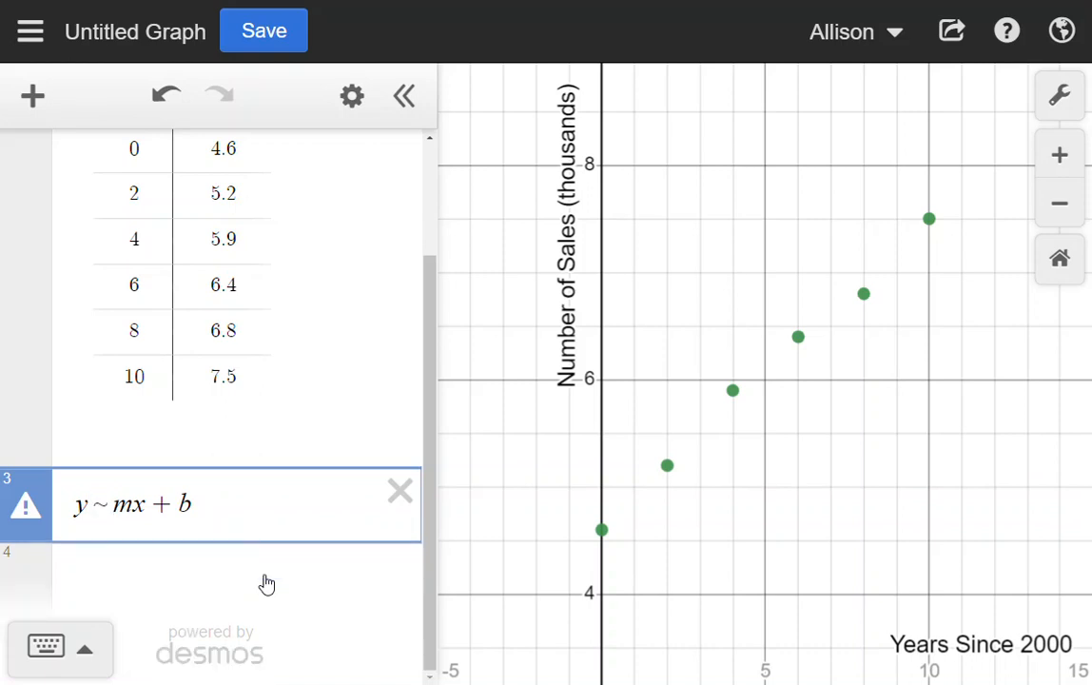
pyautogui.hotkey('shift', 'Left')
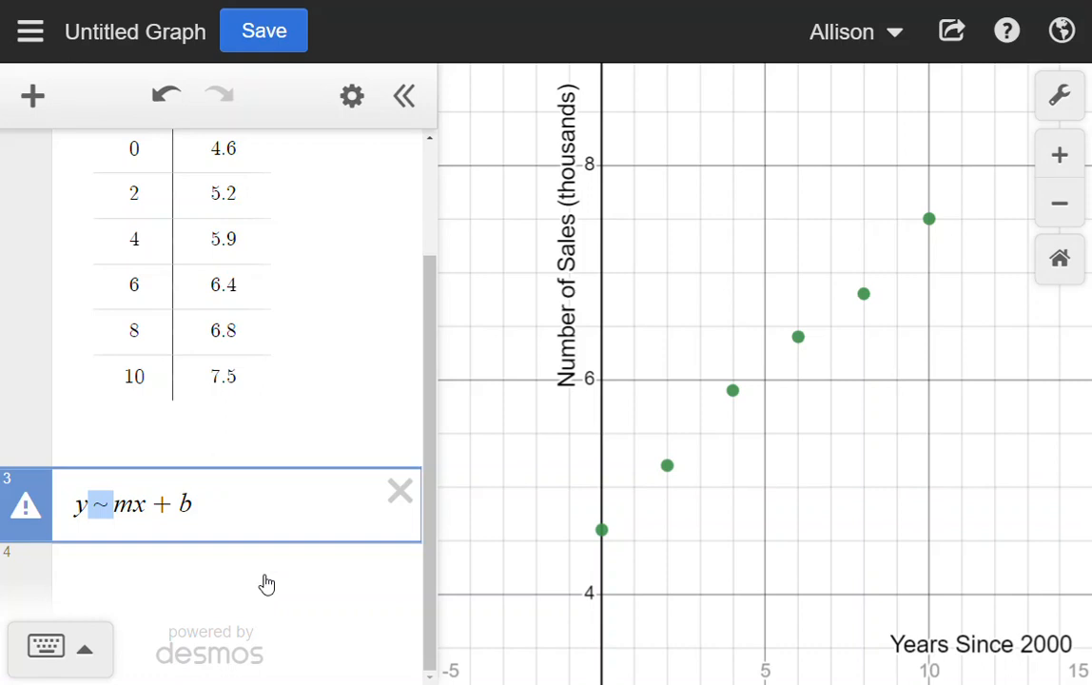
# - Add the subscript 1 to x in the regression model so it matches the table's x₁ column
pyautogui.scroll(3, 266, 584)
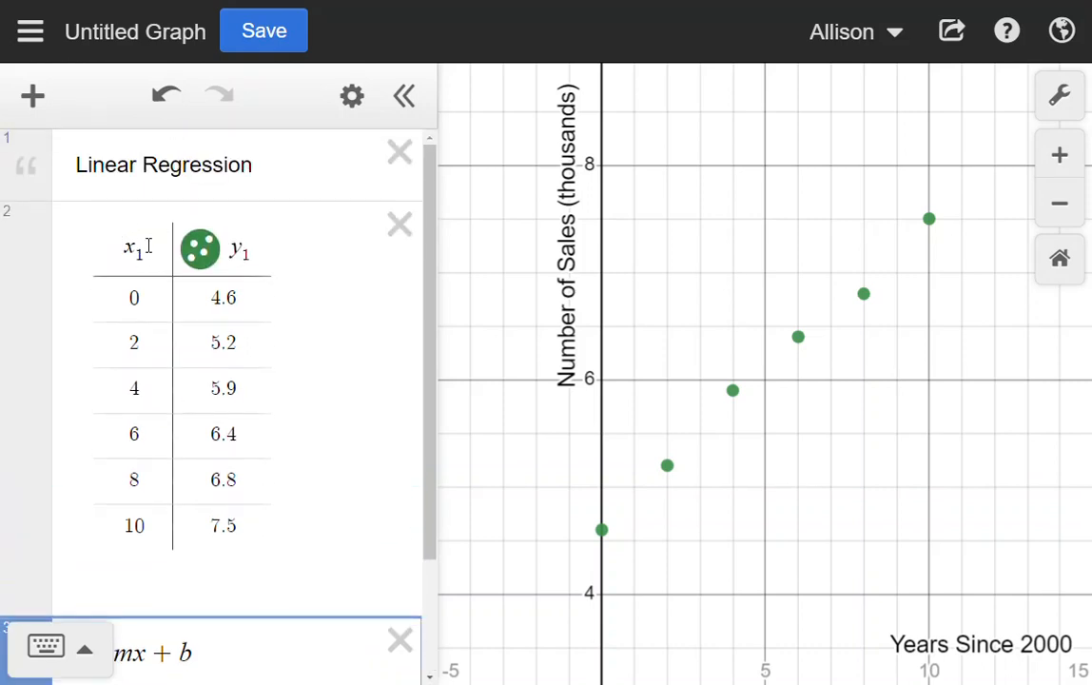
pyautogui.scroll(-3, 256, 247)
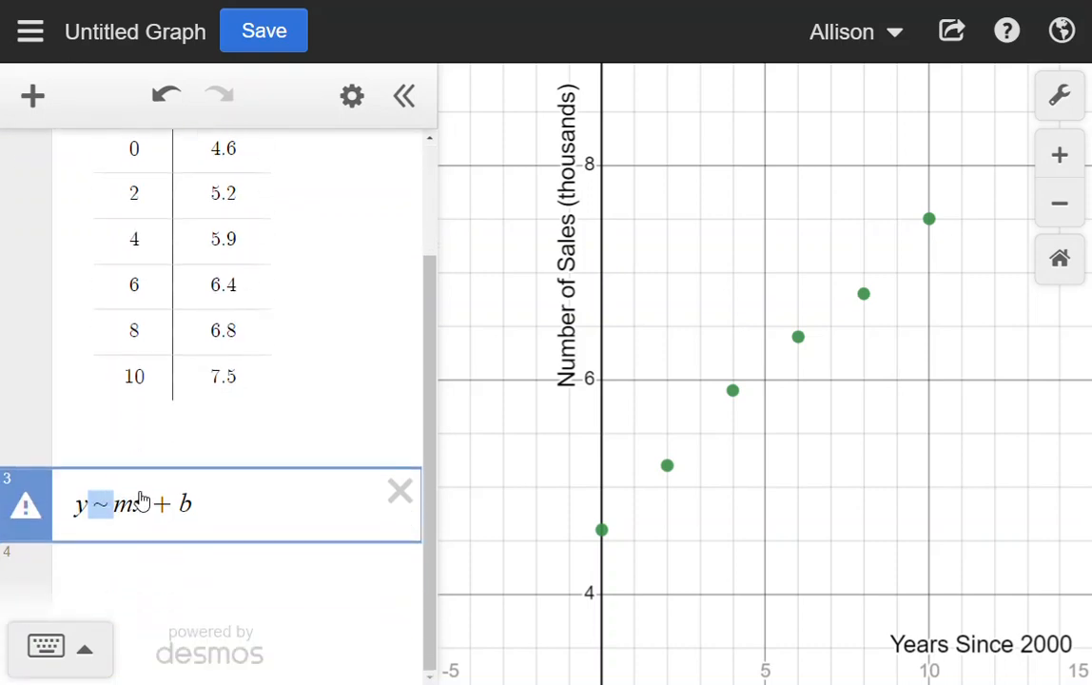
pyautogui.moveTo(150, 505); pyautogui.dragTo(136, 505)
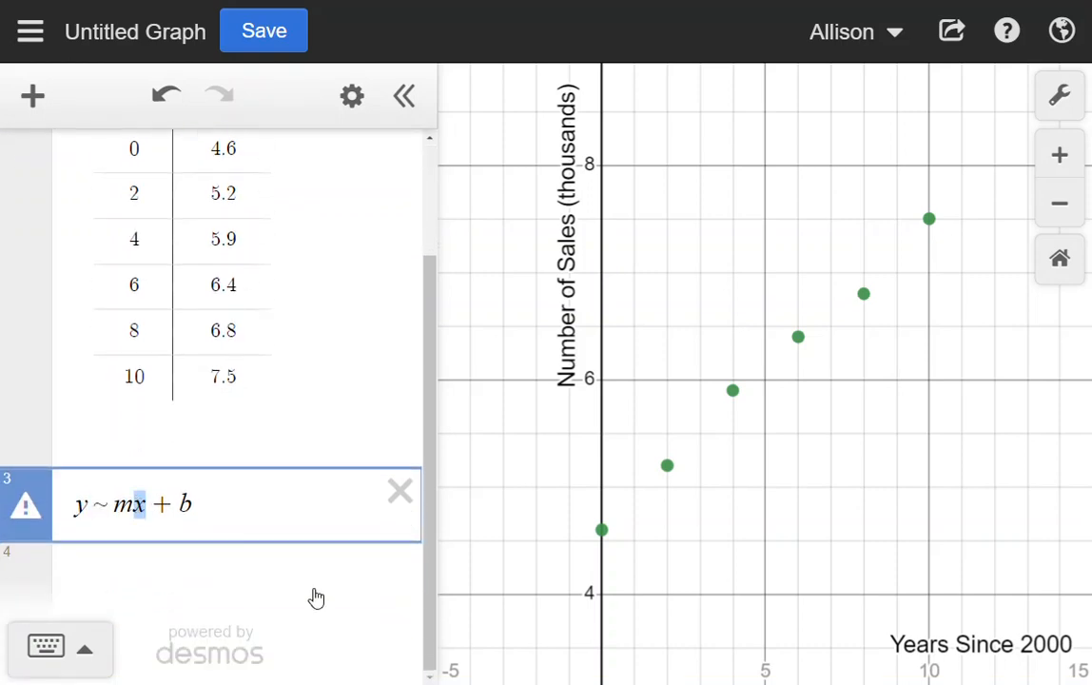
pyautogui.press('Right')
pyautogui.write('1')
pyautogui.hotkey('shift', 'Left')
pyautogui.hotkey('shift', 'Left')
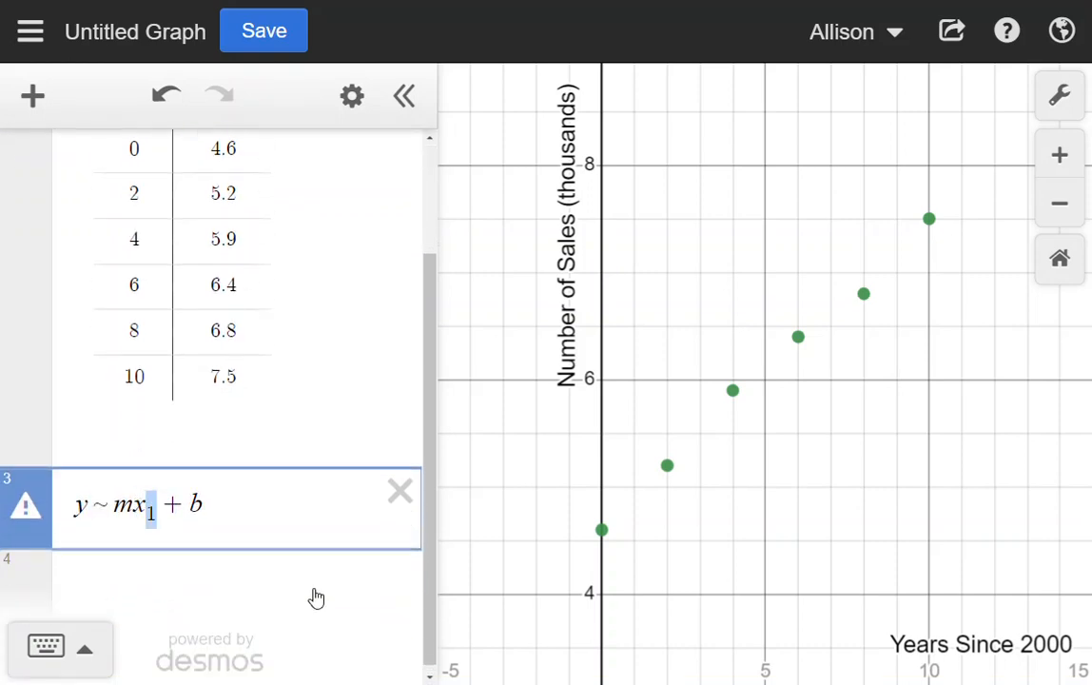
# - Add the subscript 1 to y so the model reads y₁ ~ mx₁ + b
pyautogui.press('Left')
pyautogui.press('Left')
pyautogui.press('Left')
pyautogui.hotkey('shift', 'Left')
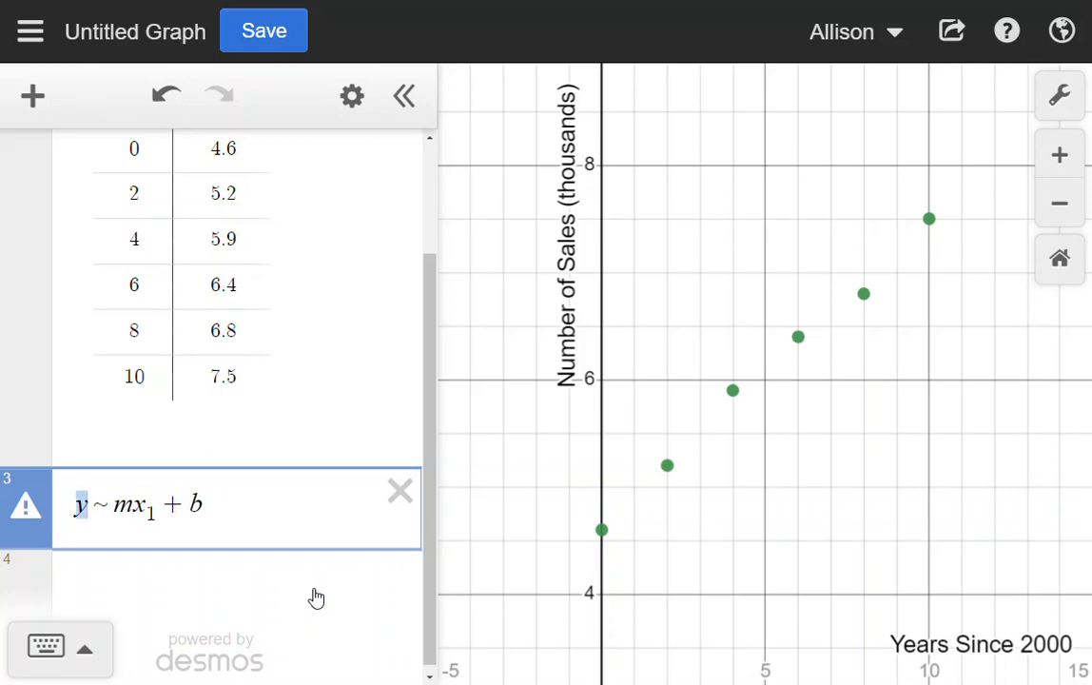
pyautogui.press('Right')
pyautogui.write('1')
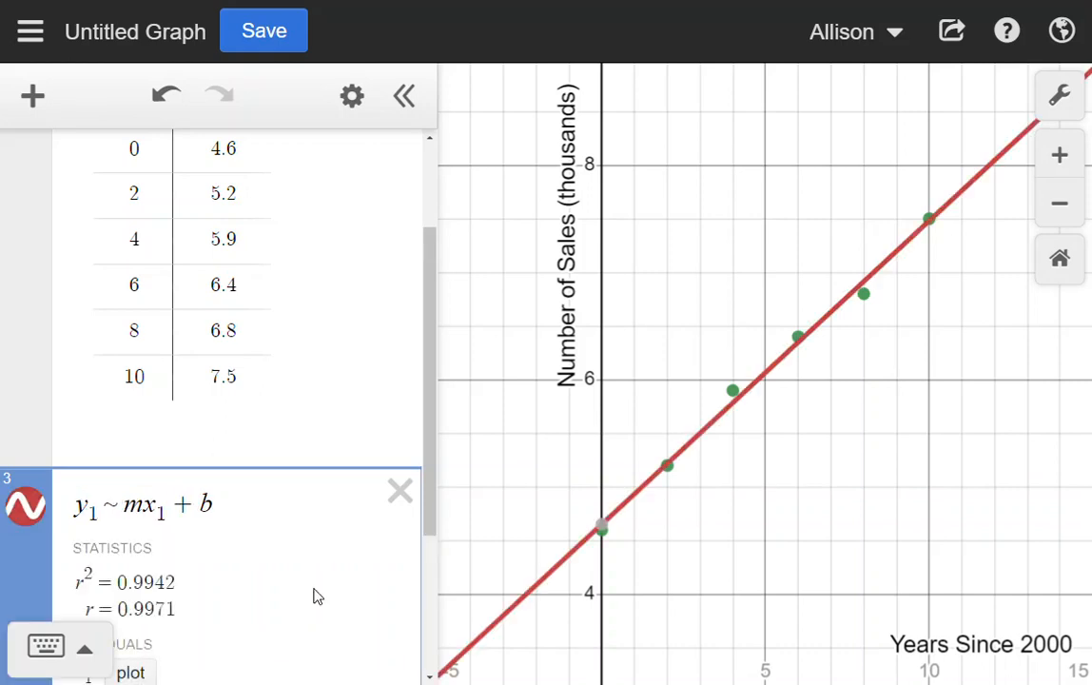
# - Examine the regression model, its r² statistic, and the fitted parameters m and b
pyautogui.press('End')
pyautogui.hotkey('shift', 'Left')
pyautogui.hotkey('shift', 'Left')
pyautogui.hotkey('shift', 'Left')
pyautogui.hotkey('shift', 'Left')
pyautogui.hotkey('shift', 'Left')
pyautogui.hotkey('shift', 'Left')
pyautogui.hotkey('shift', 'Left')
pyautogui.hotkey('shift', 'Left')
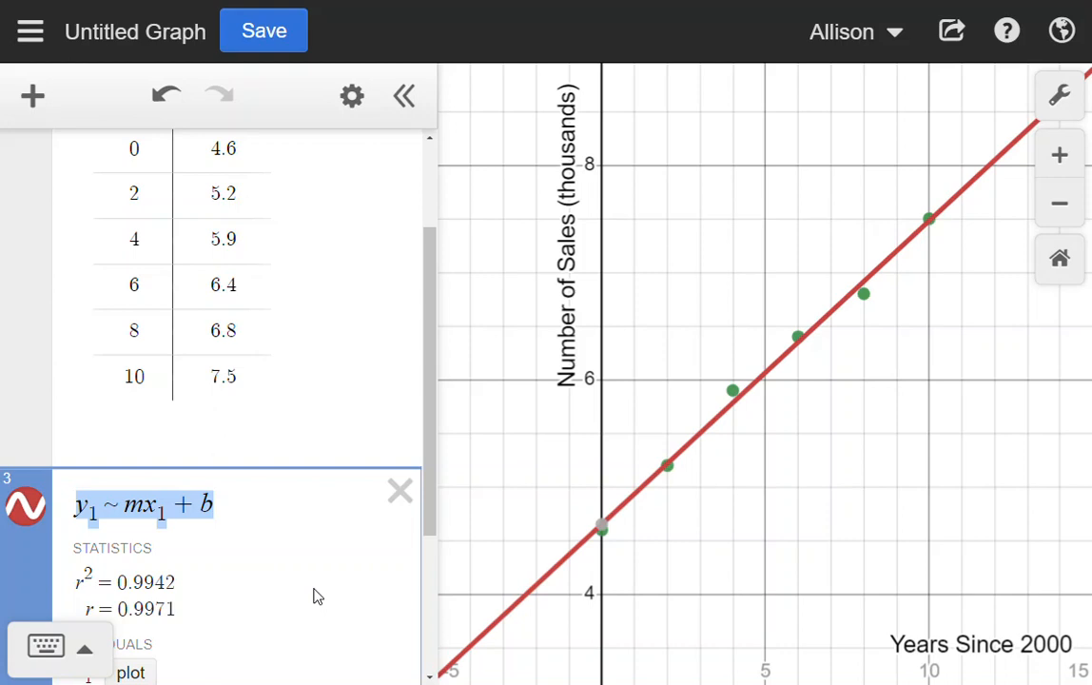
pyautogui.scroll(-3, 268, 505)
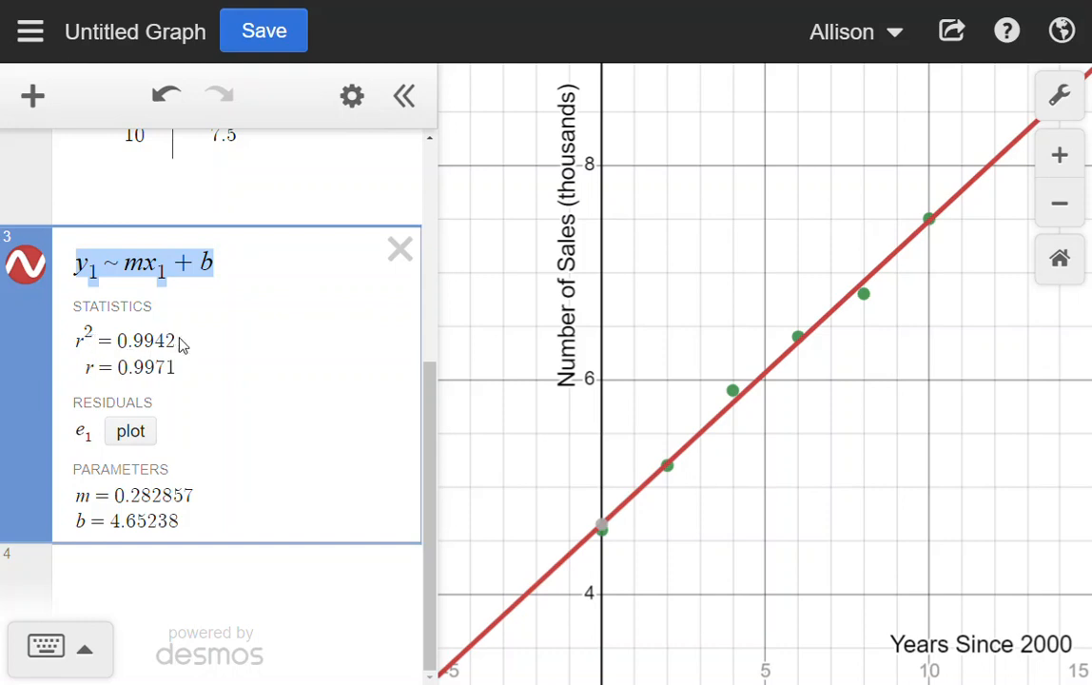
pyautogui.moveTo(177, 340); pyautogui.dragTo(76, 340)
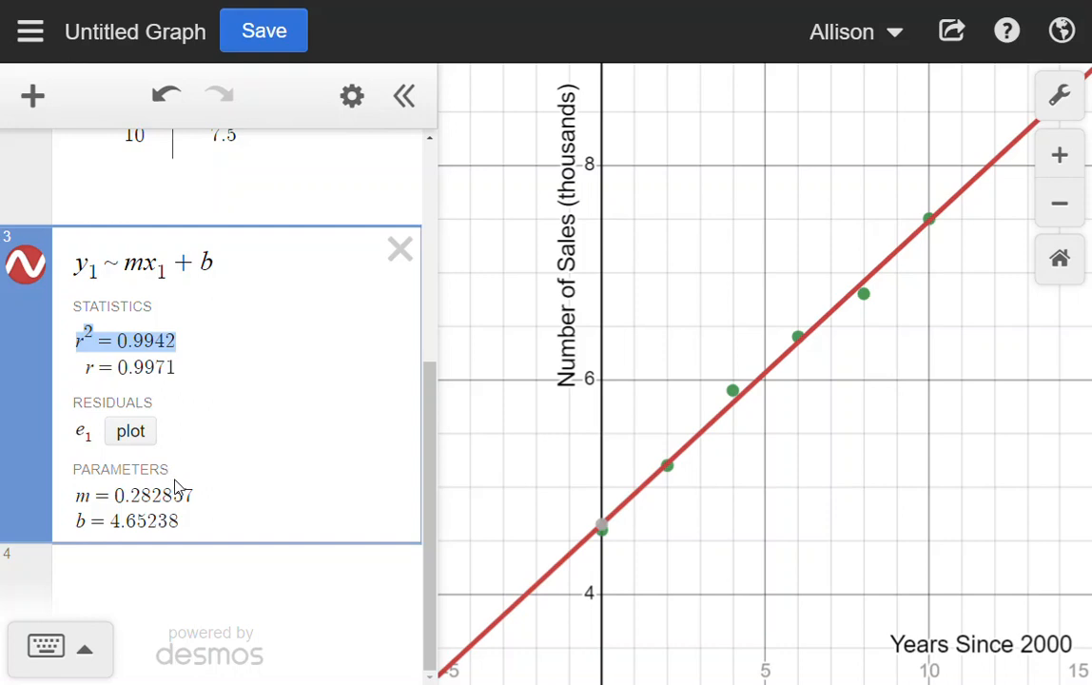
pyautogui.moveTo(199, 501); pyautogui.dragTo(105, 495)
pyautogui.moveTo(139, 260); pyautogui.dragTo(123, 274)
pyautogui.moveTo(187, 544); pyautogui.dragTo(95, 544)
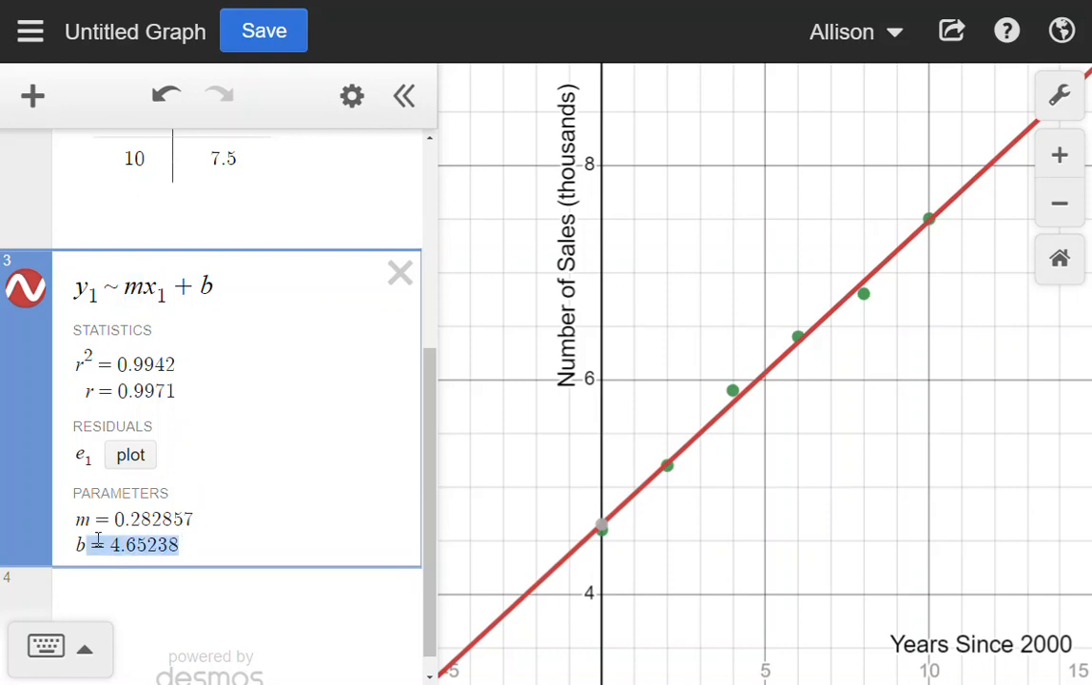
# - Start a new equation below the regression as S = 0.282857, copying the slope from the fitted parameter m
pyautogui.click(248, 566)
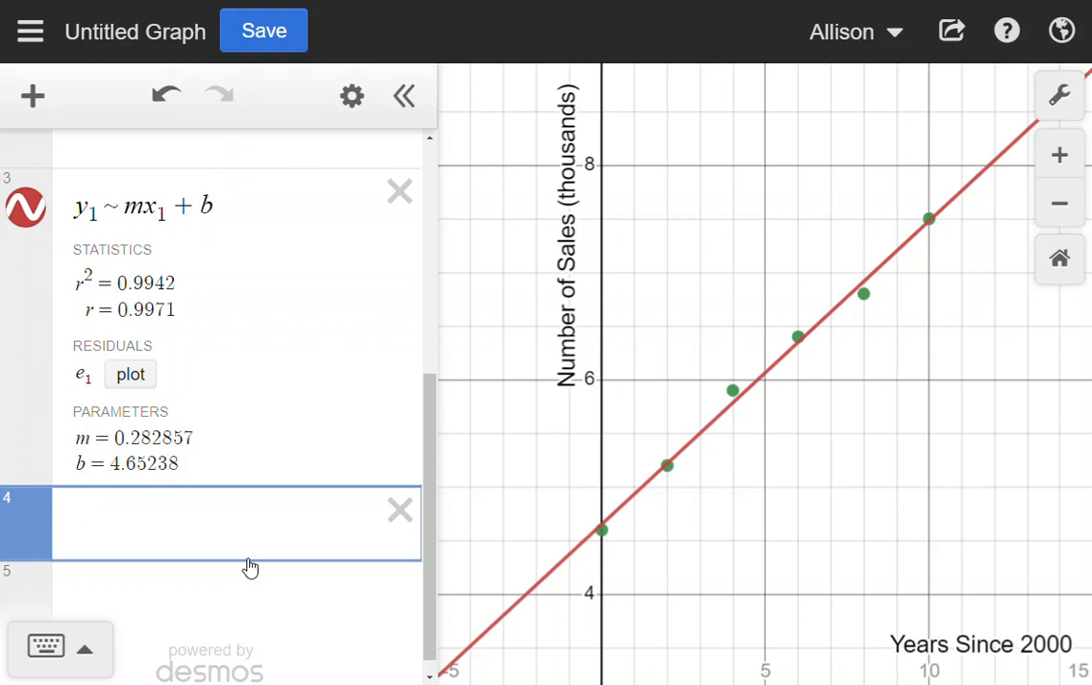
pyautogui.write('S ')
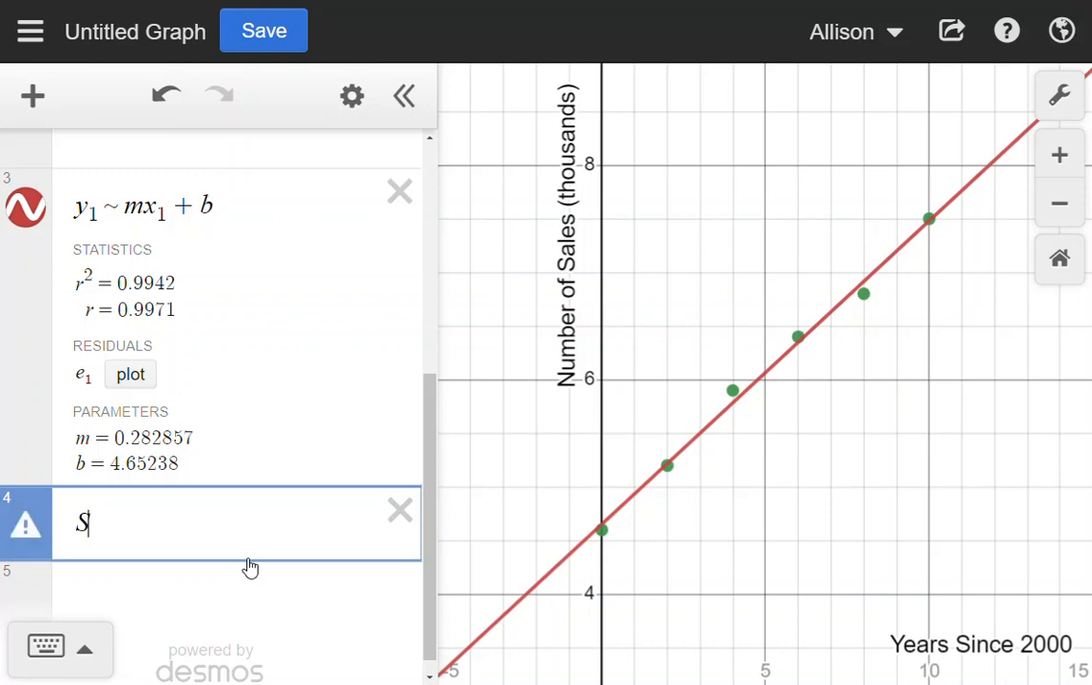
pyautogui.write('=')
pyautogui.moveTo(196, 438); pyautogui.dragTo(110, 438)
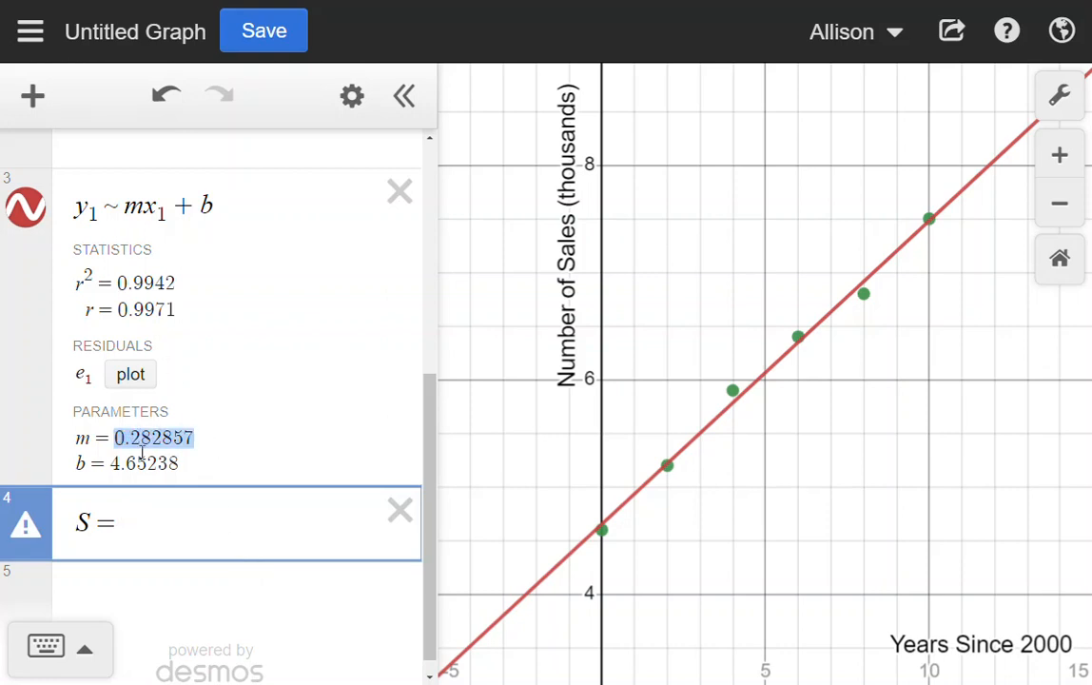
pyautogui.hotkey('ctrl', 'c')
pyautogui.click(175, 514)
pyautogui.hotkey('ctrl', 'v')
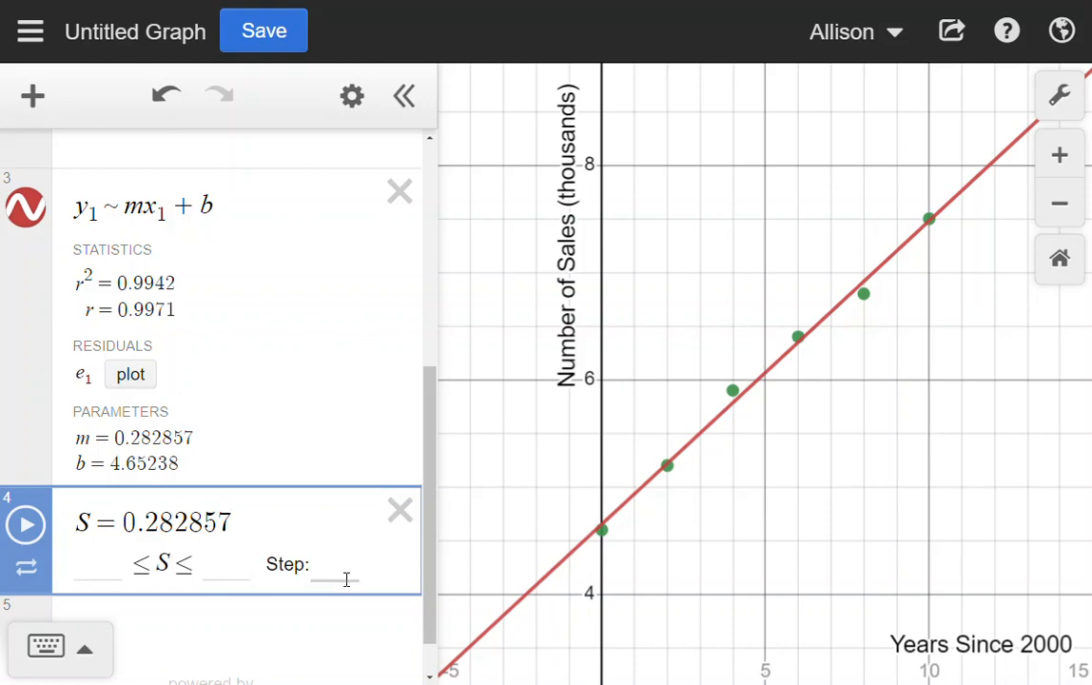
# - Complete the equation as S = 0.282857t + 4.65238, copying the intercept from the fitted parameter b
pyautogui.write('t')
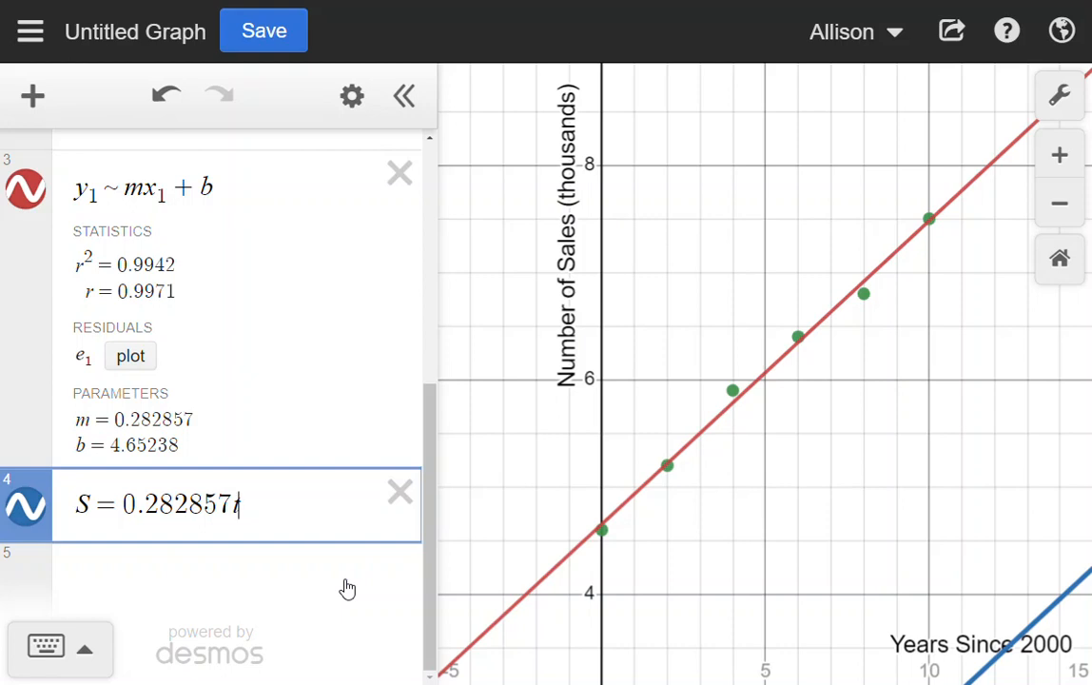
pyautogui.write('+')
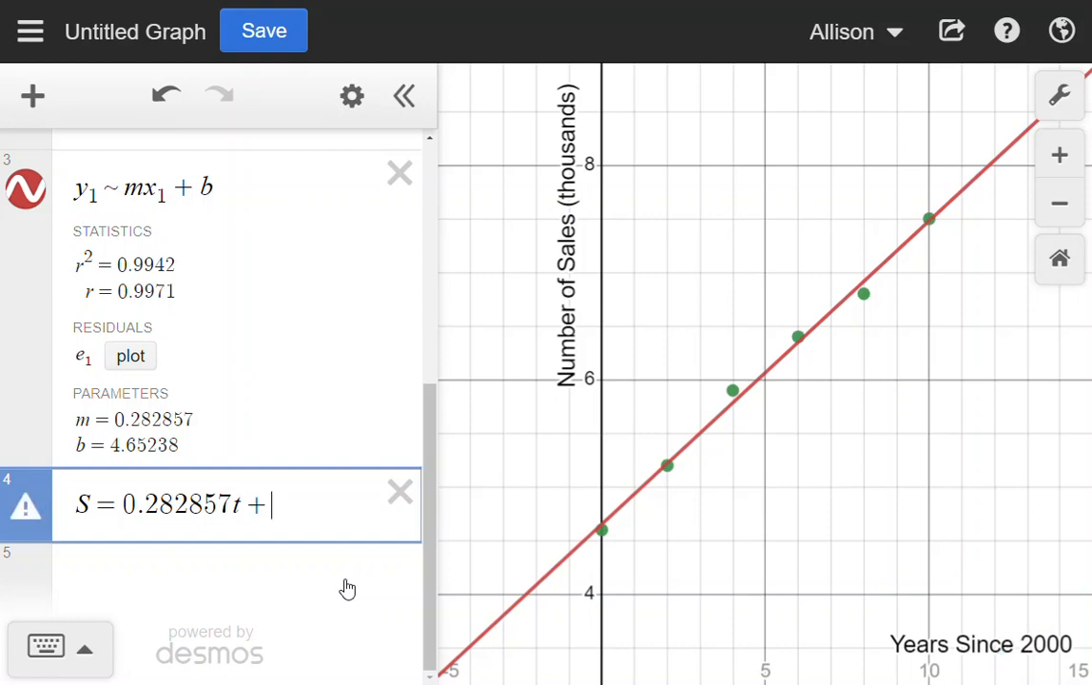
pyautogui.moveTo(179, 444); pyautogui.dragTo(113, 449)
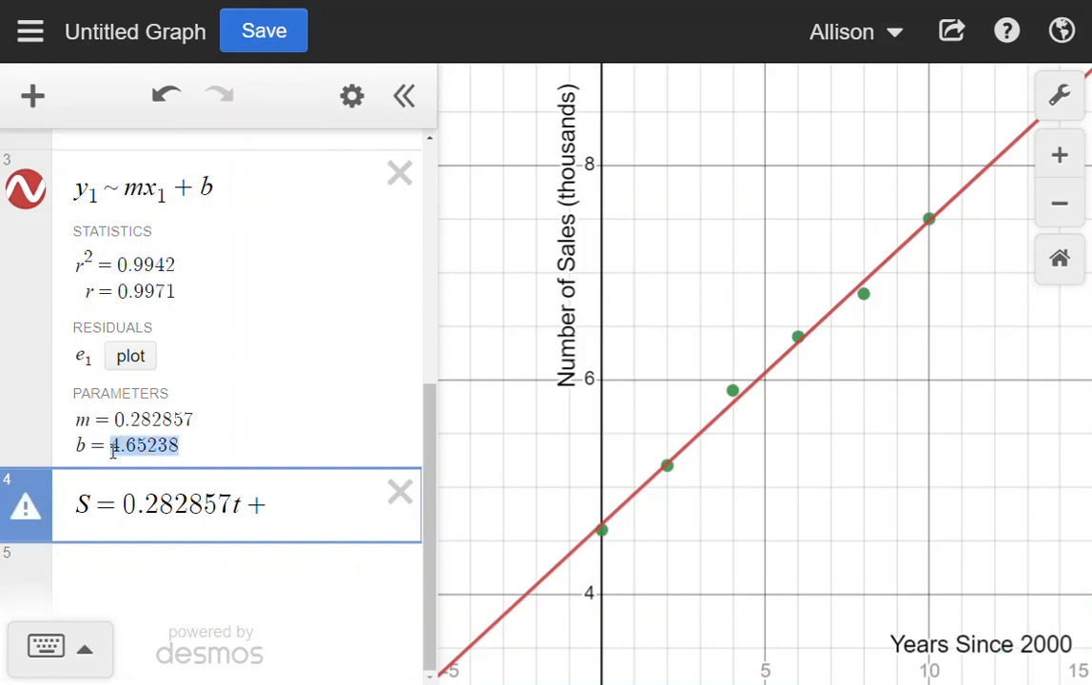
pyautogui.hotkey('ctrl', 'c')
pyautogui.click(331, 509)
pyautogui.hotkey('ctrl', 'v')
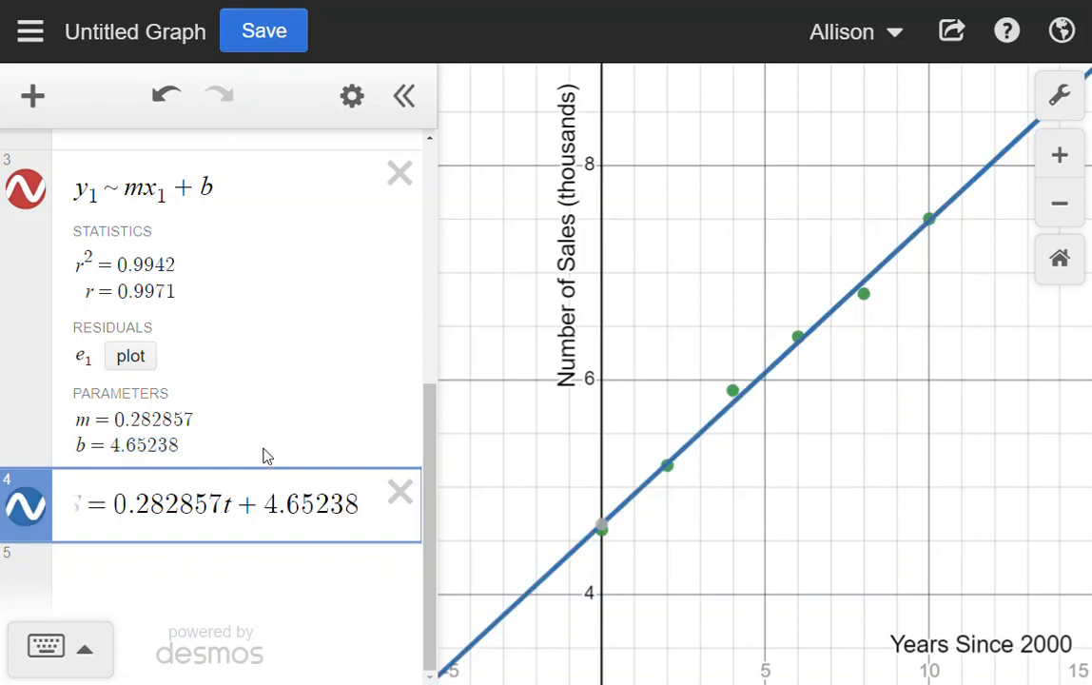
# - Duplicate the S equation into a new expression line directly above it
pyautogui.hotkey('ctrl', 'a')
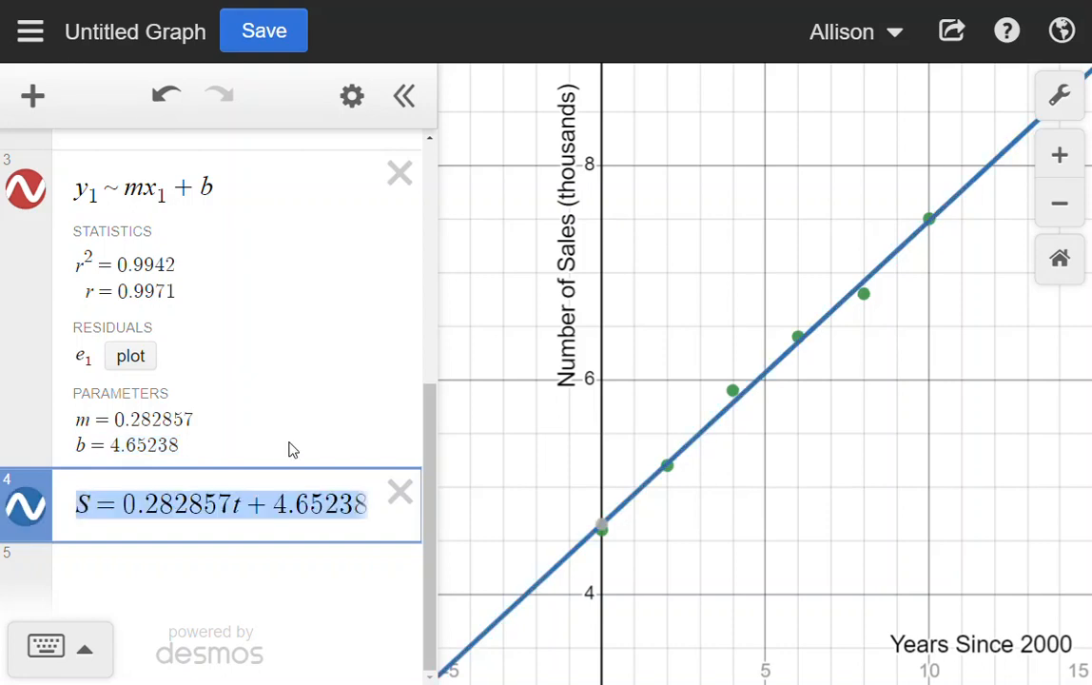
pyautogui.press('Return')
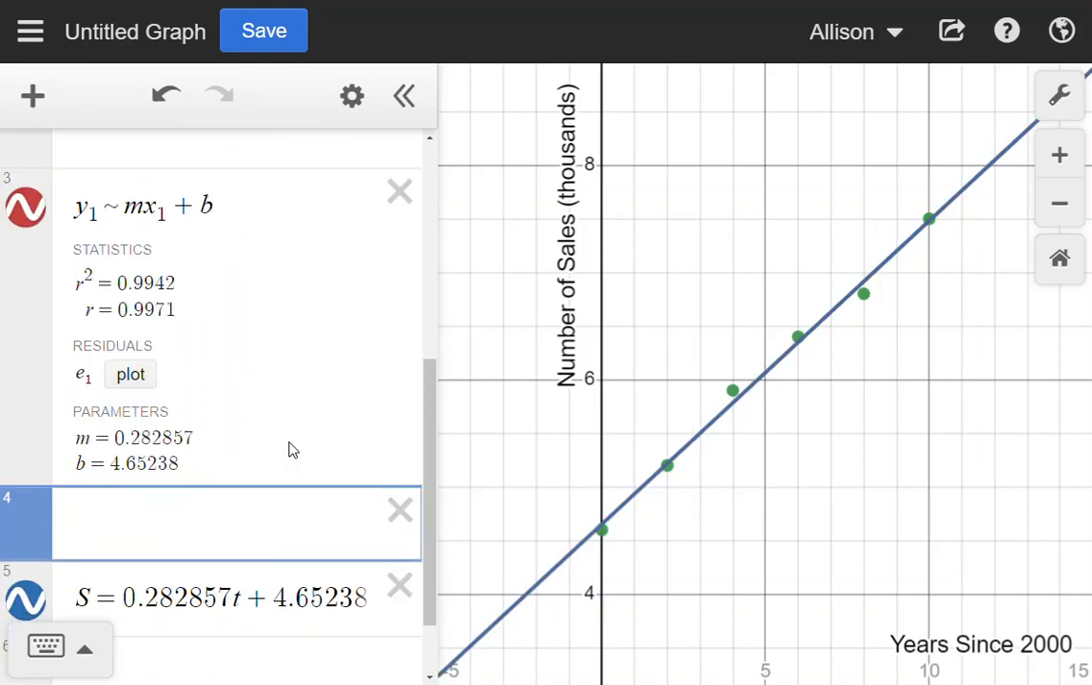
pyautogui.hotkey('ctrl', 'v')
# - Rewrite the duplicated equation with x and y as its variables: y = 0.282857x + 4.65238
pyautogui.click(237, 528)
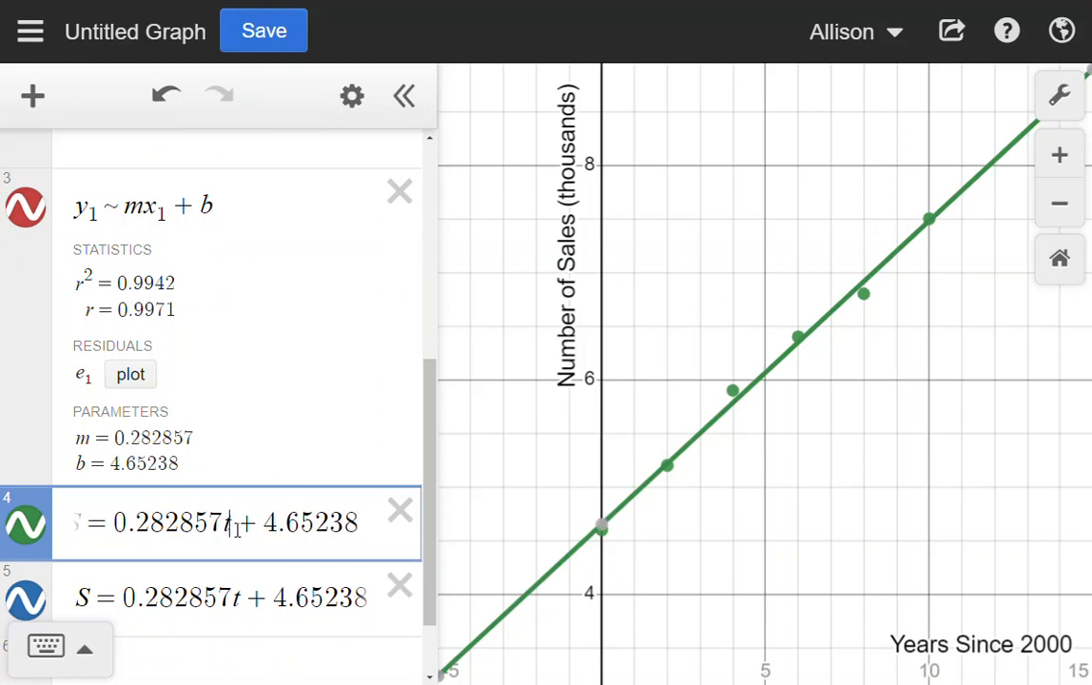
pyautogui.press('BackSpace')
pyautogui.write('x')
pyautogui.press('Left')
pyautogui.press('Left')
pyautogui.press('Left')
pyautogui.press('Left')
pyautogui.press('Left')
pyautogui.press('Left')
pyautogui.press('Left')
pyautogui.press('Left')
pyautogui.press('Left')
pyautogui.press('Left')
pyautogui.press('Left')
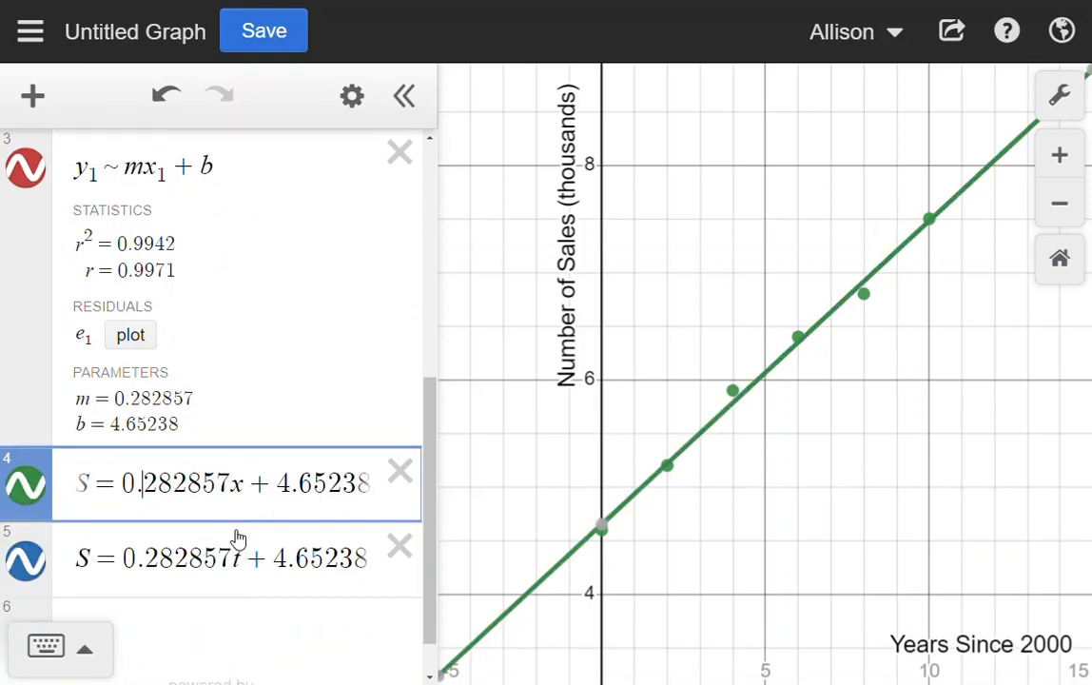
pyautogui.press('Delete')
pyautogui.write('y')
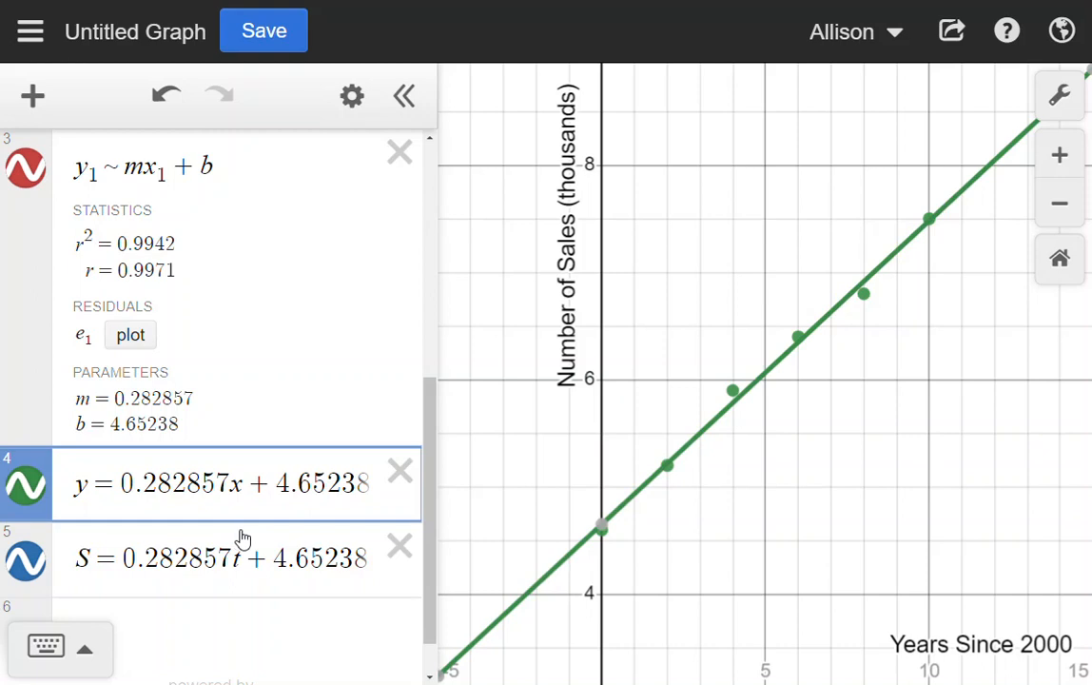
# - Widen the expression list slightly and round the slope in the y equation to 0.283
pyautogui.moveTo(434, 516); pyautogui.dragTo(454, 516)
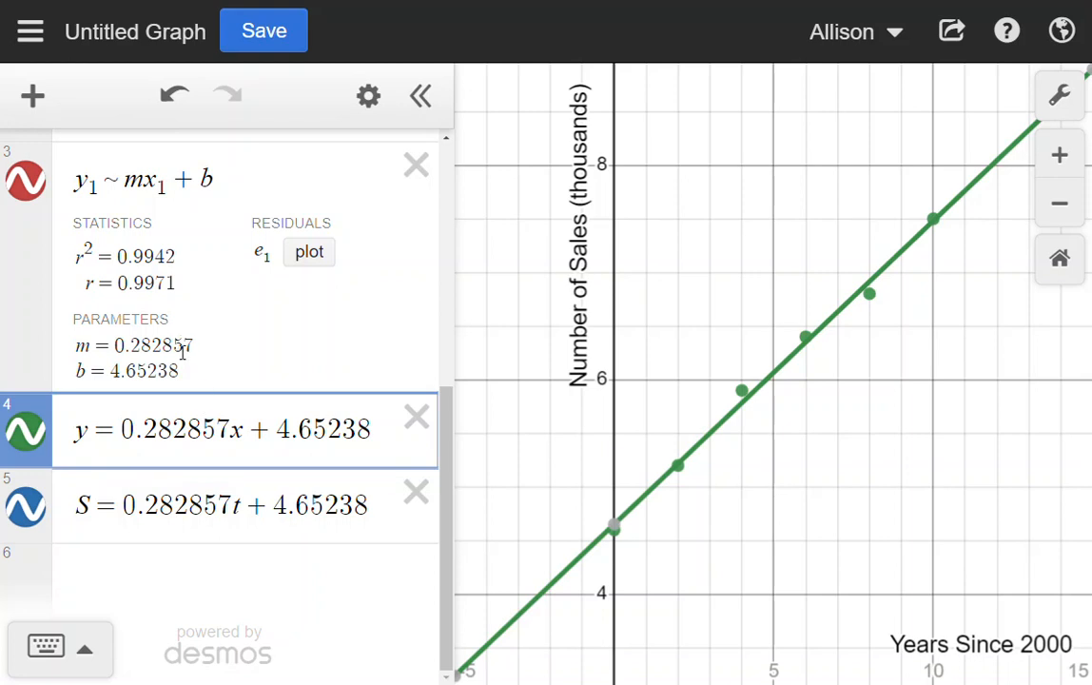
pyautogui.moveTo(231, 429); pyautogui.dragTo(178, 431)
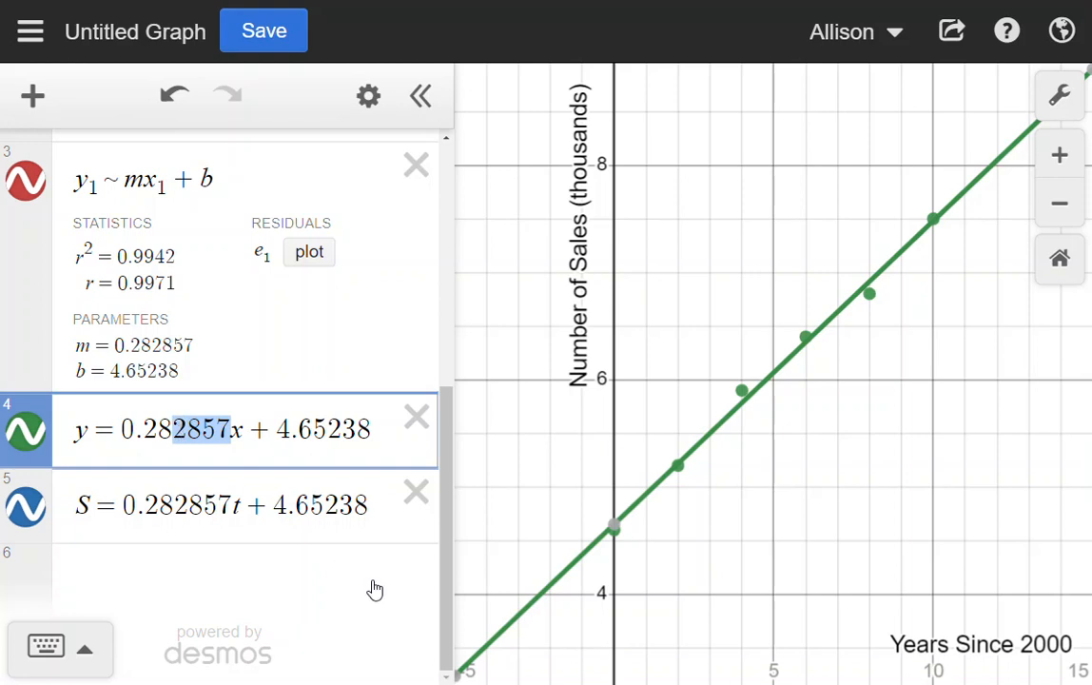
pyautogui.hotkey('shift', 'Right')
pyautogui.hotkey('shift', 'Left')
pyautogui.write('3')
# - Round the intercept in the y equation to 4.652
pyautogui.press('Right')
pyautogui.press('Right')
pyautogui.press('Right')
pyautogui.press('Right')
pyautogui.press('Right')
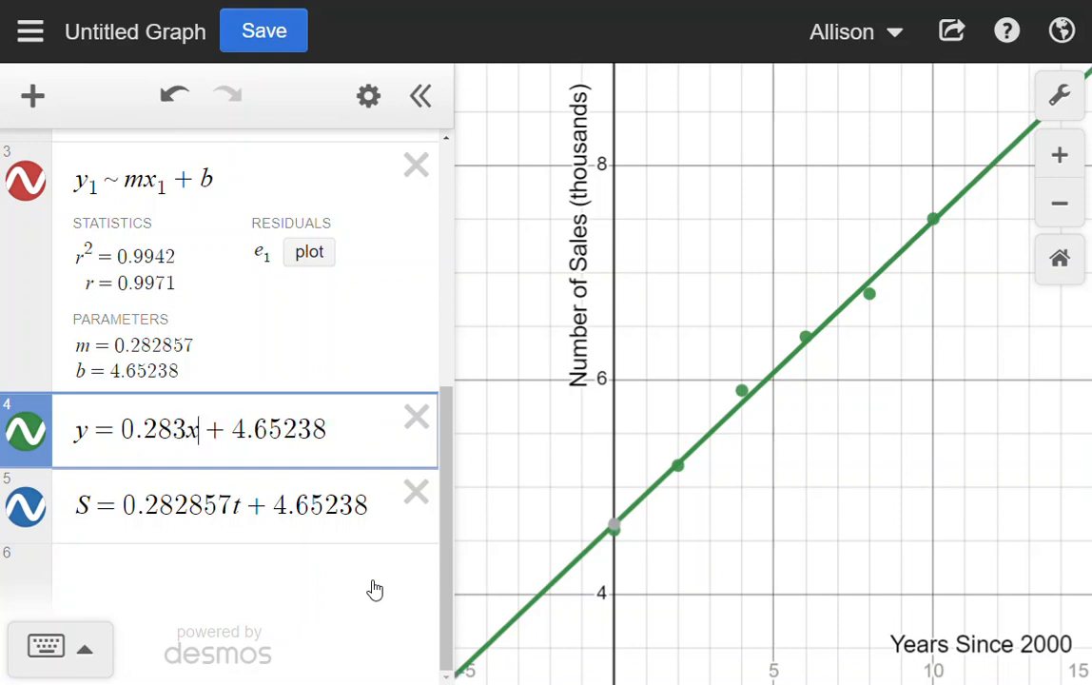
pyautogui.press('Right')
pyautogui.hotkey('shift', 'Right')
pyautogui.hotkey('shift', 'Right')
pyautogui.hotkey('shift', 'Right')
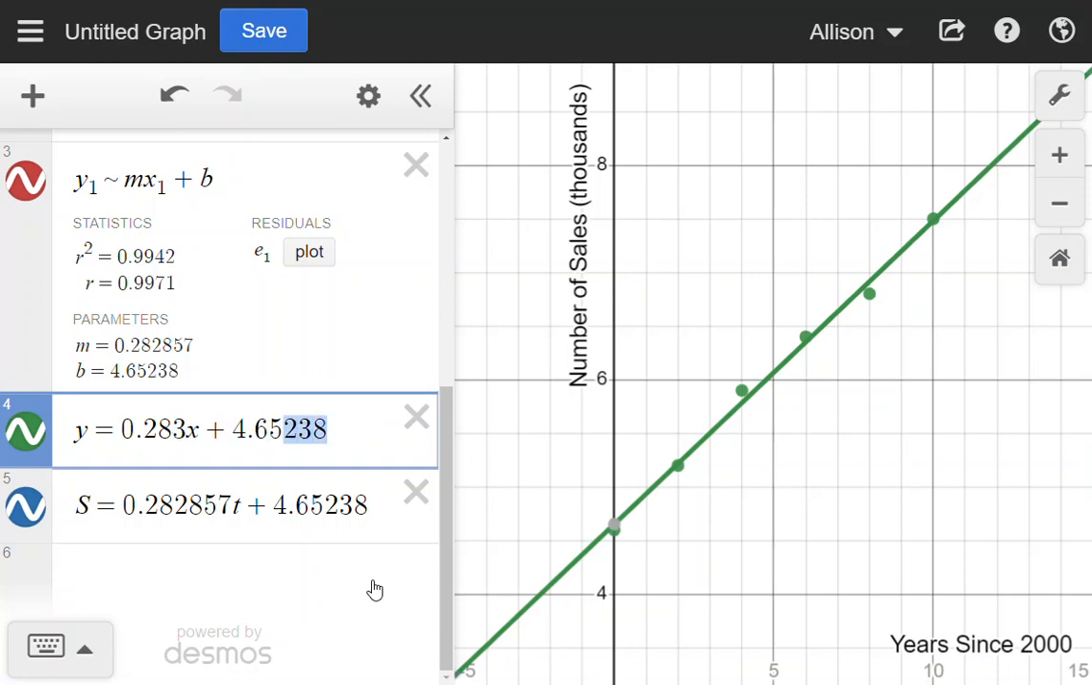
pyautogui.press('Right')
pyautogui.hotkey('shift', 'Left')
pyautogui.hotkey('shift', 'Left')
pyautogui.hotkey('shift', 'Left')
pyautogui.write('2')
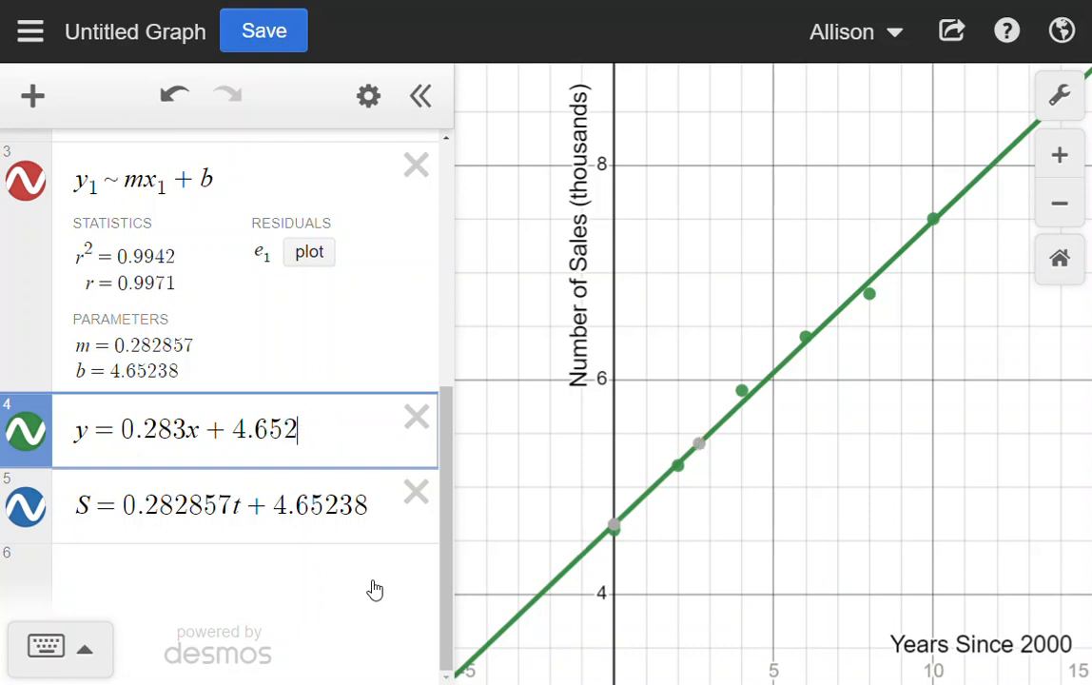
# - Round the intercept in the S equation to 4.652
pyautogui.press('Down')
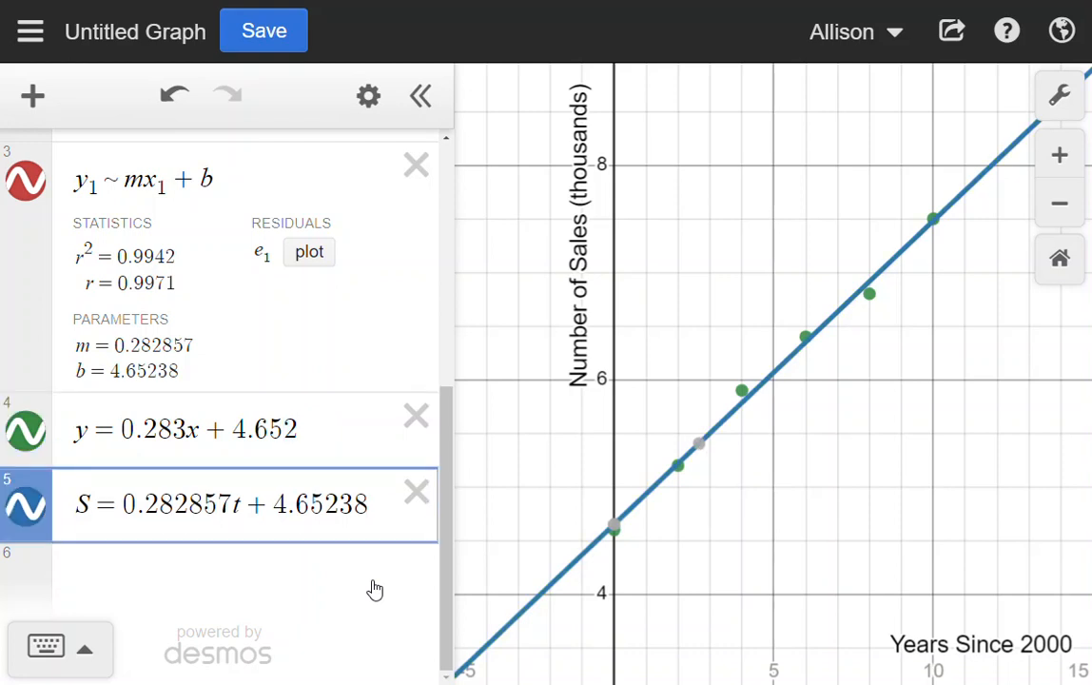
pyautogui.hotkey('shift', 'Left')
pyautogui.hotkey('shift', 'Left')
pyautogui.press('BackSpace')
# - Round the slope in the S equation to 0.283 and compare the coefficients with the fitted parameters m and b
pyautogui.press('Left')
pyautogui.press('Left')
pyautogui.press('Left')
pyautogui.press('Left')
pyautogui.press('Left')
pyautogui.press('Left')
pyautogui.press('Left')
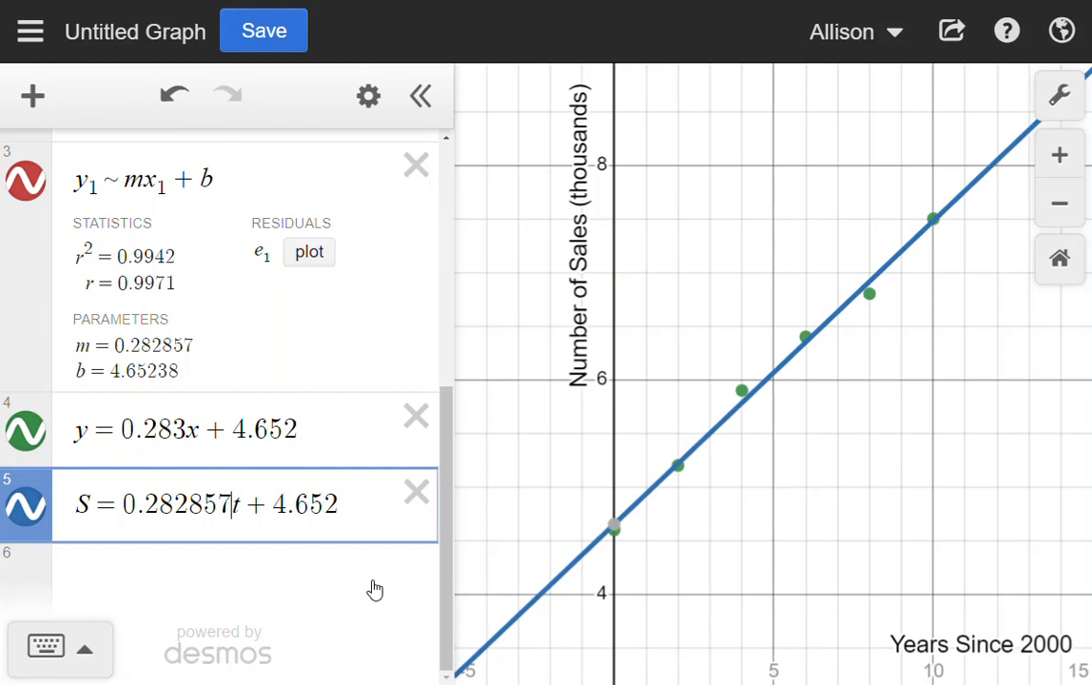
pyautogui.hotkey('shift', 'Left')
pyautogui.hotkey('shift', 'Left')
pyautogui.hotkey('shift', 'Left')
pyautogui.hotkey('shift', 'Left')
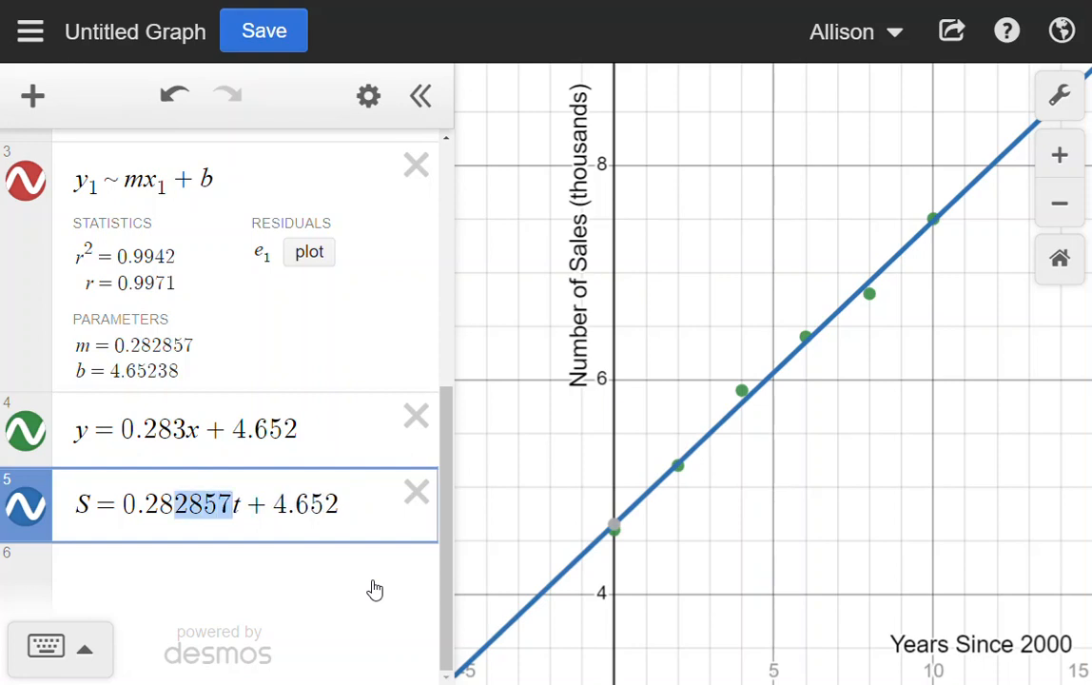
pyautogui.write('3')
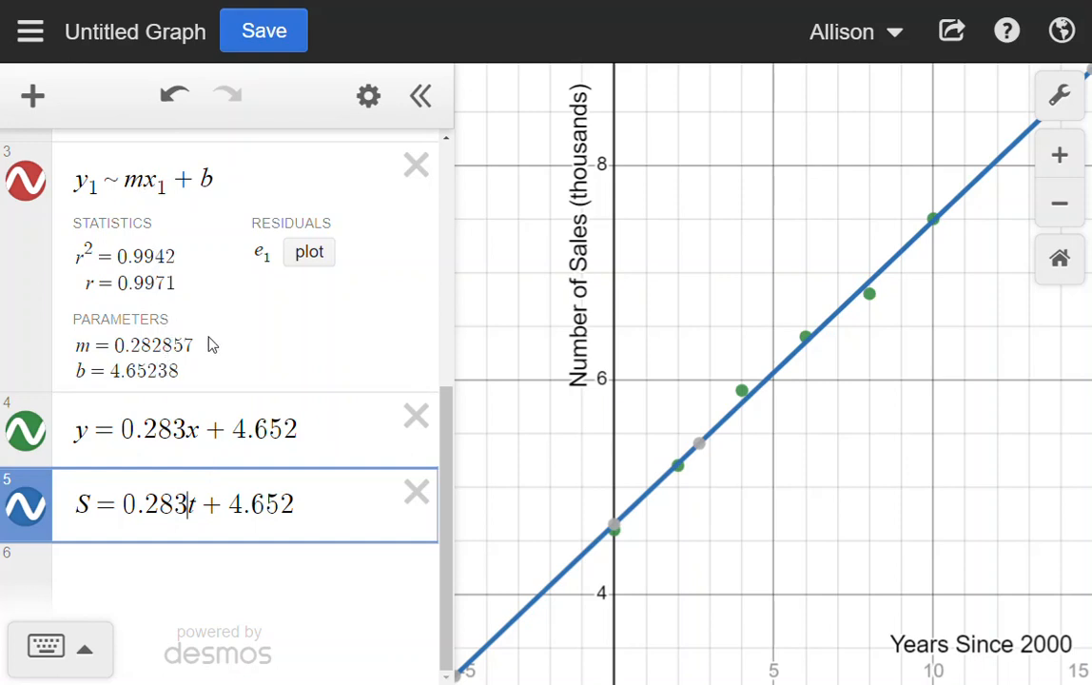
pyautogui.moveTo(198, 345); pyautogui.dragTo(91, 345)
pyautogui.moveTo(188, 372); pyautogui.dragTo(106, 371)
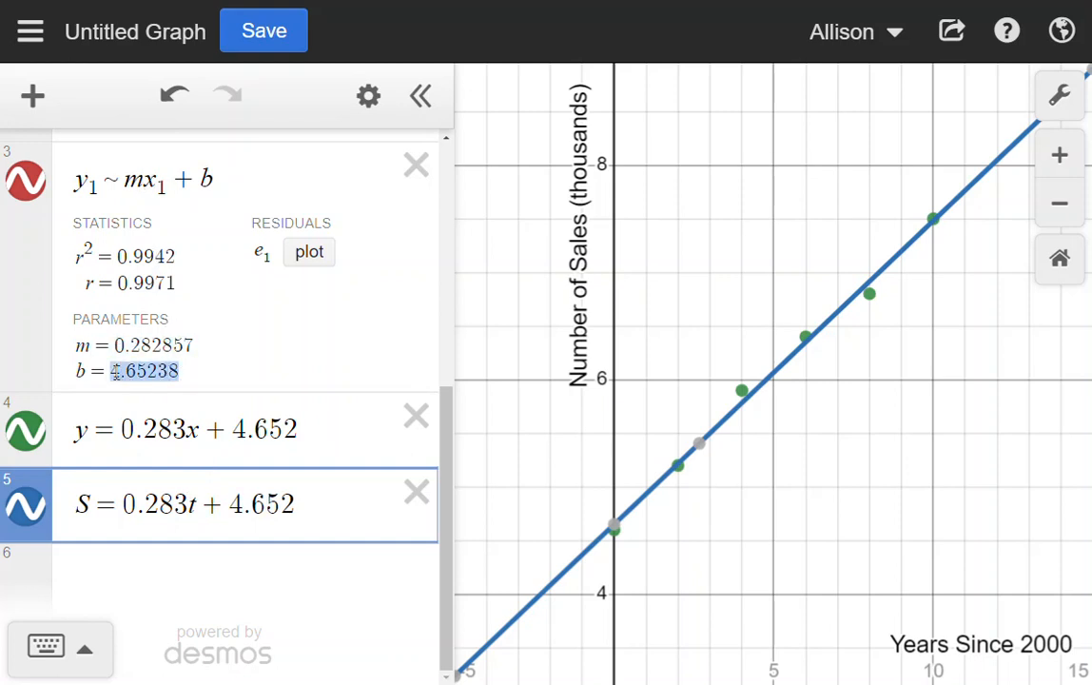